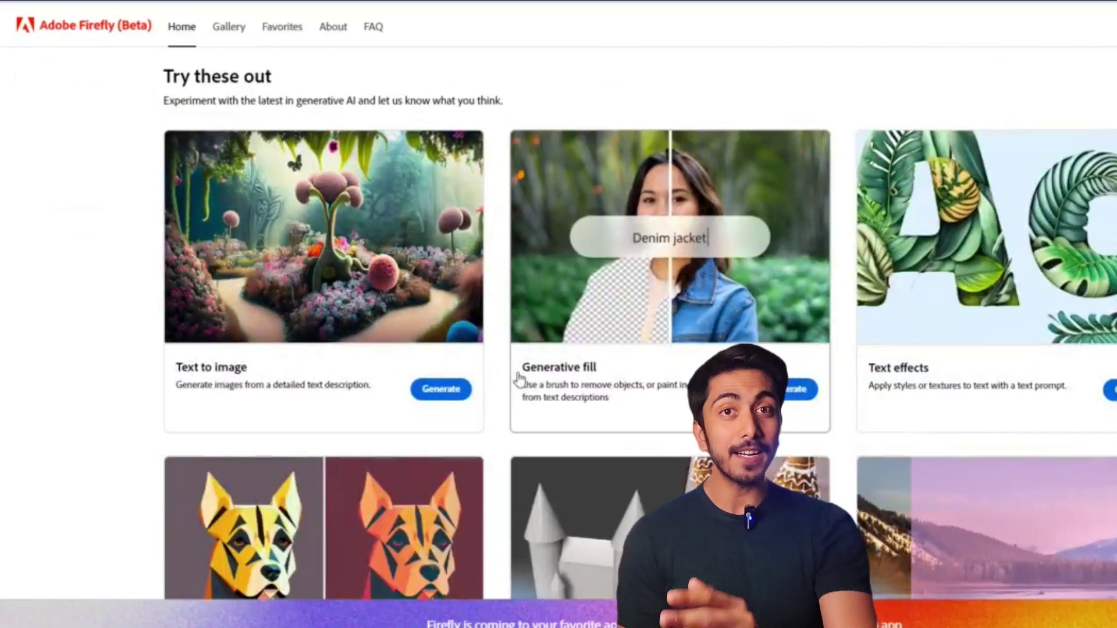
- Generate Text to image results of 'Archi Vlogs' carved in stone on an ancient Greek building
click(442, 390)
scroll(449, 327, down, 6)
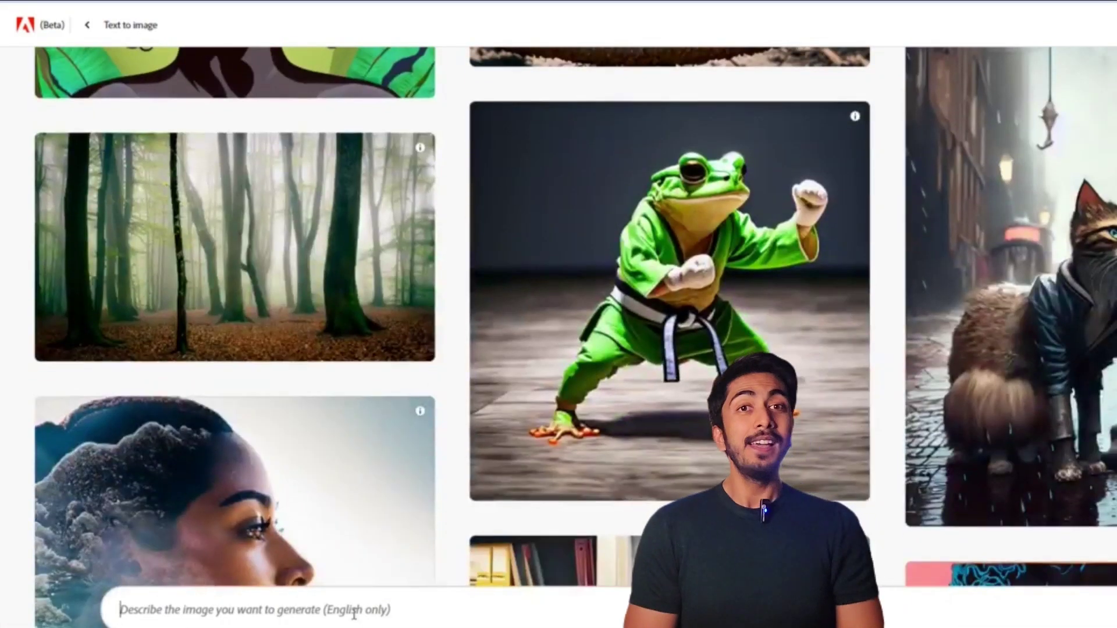
key(ctrl+v)
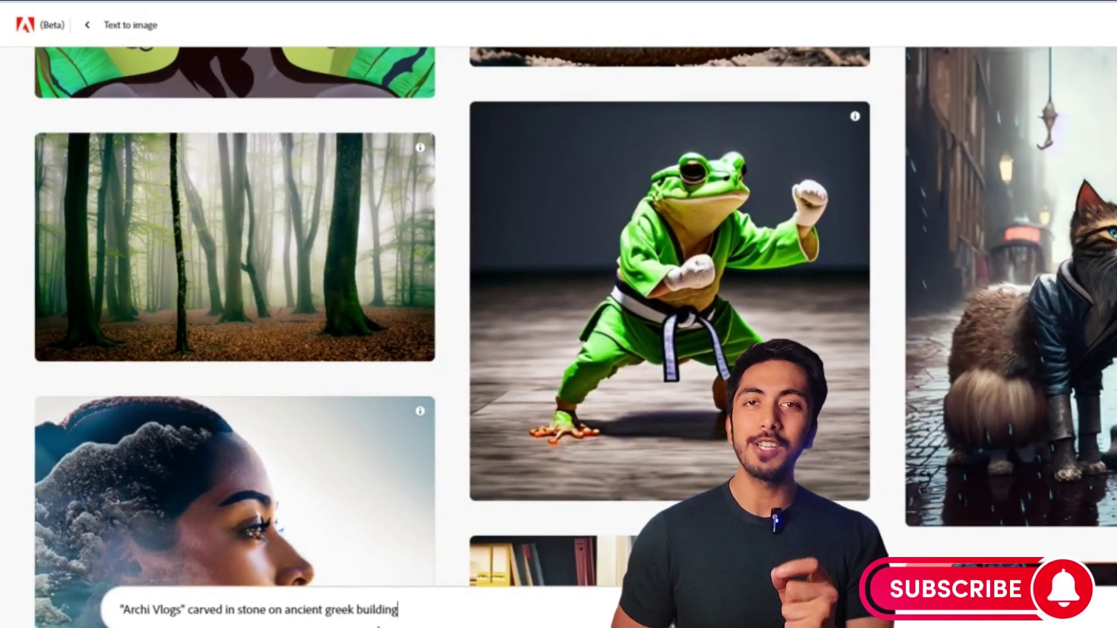
key(Return)
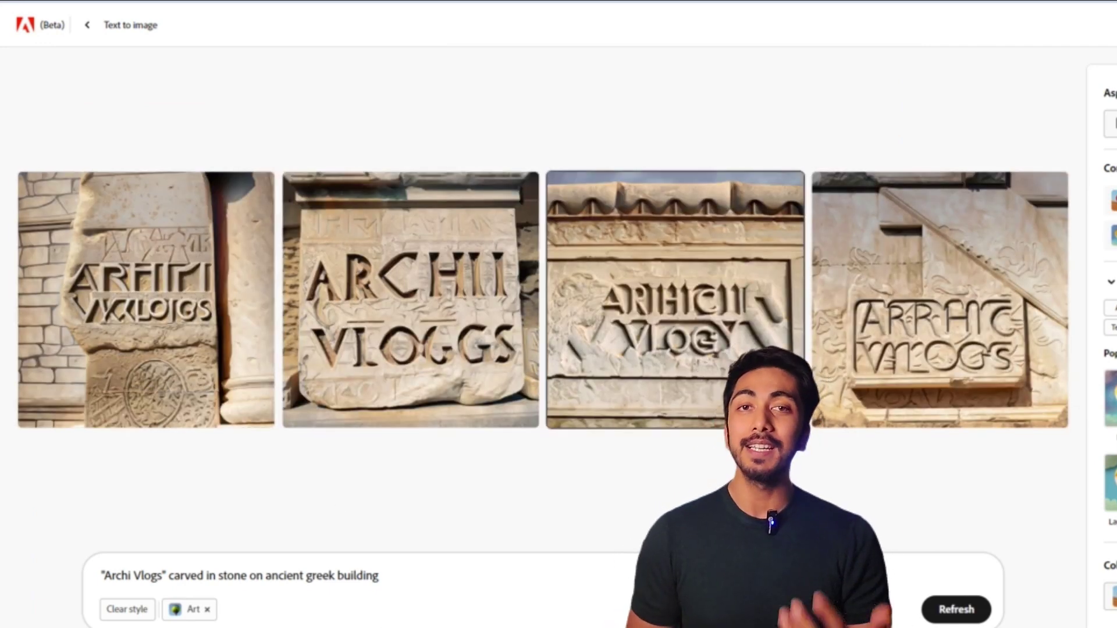
mouse_move(883, 401)
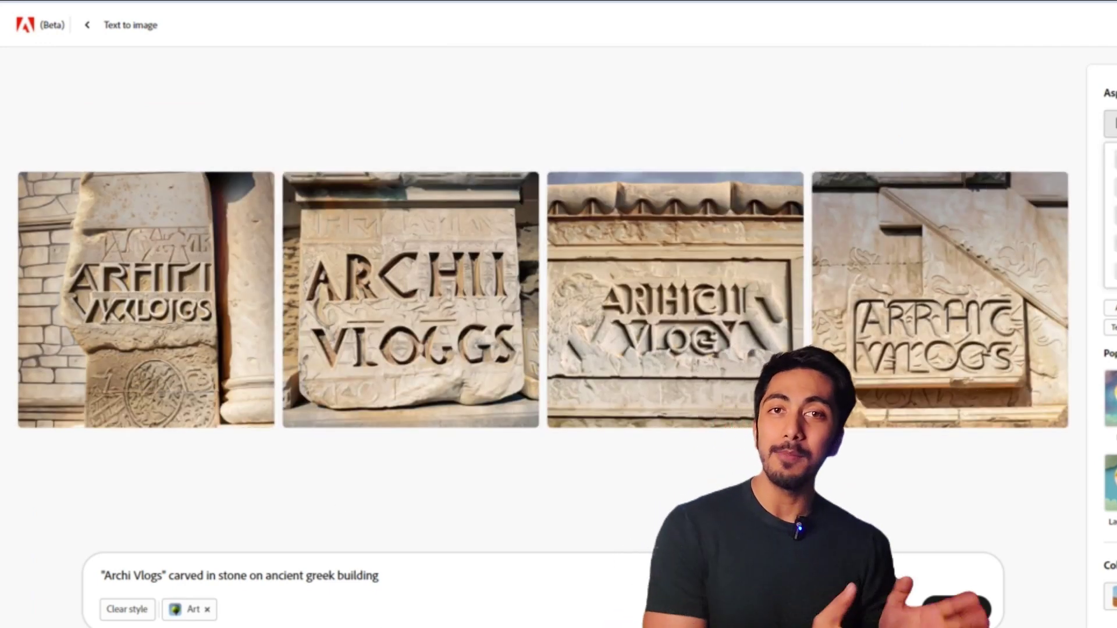
- Refresh the stone-inscription results, then generate variations similar to the top-right image
click(955, 609)
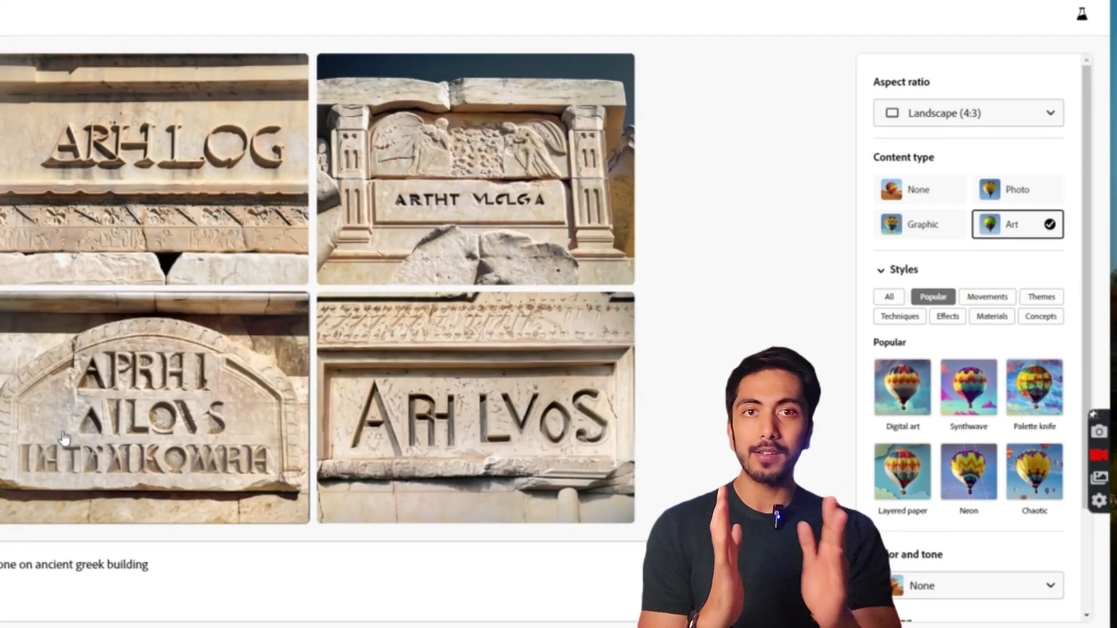
mouse_move(409, 184)
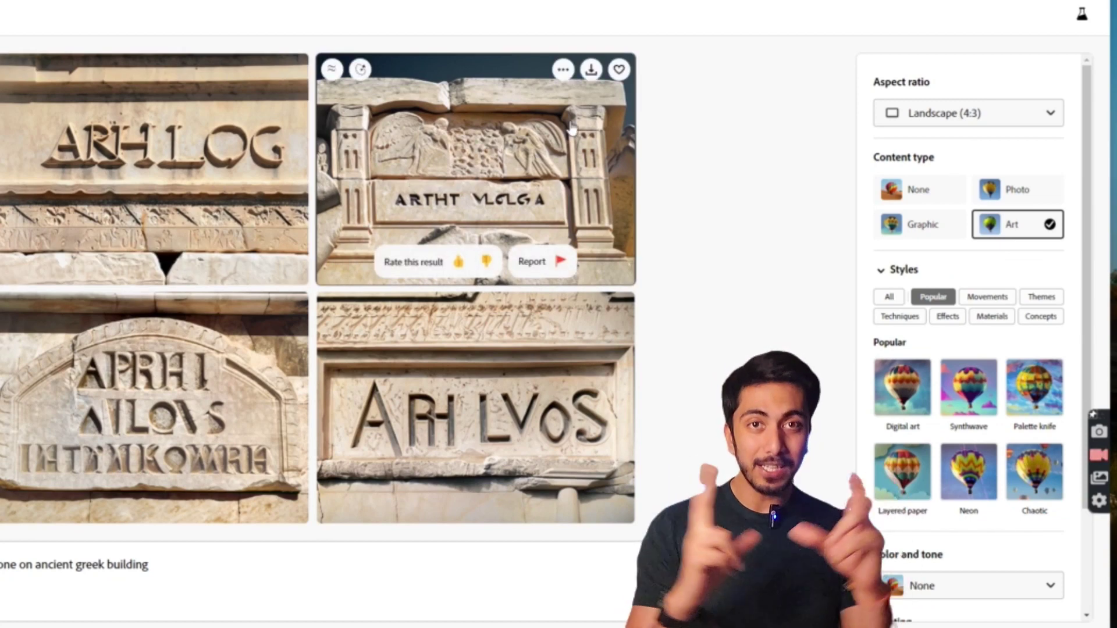
click(340, 80)
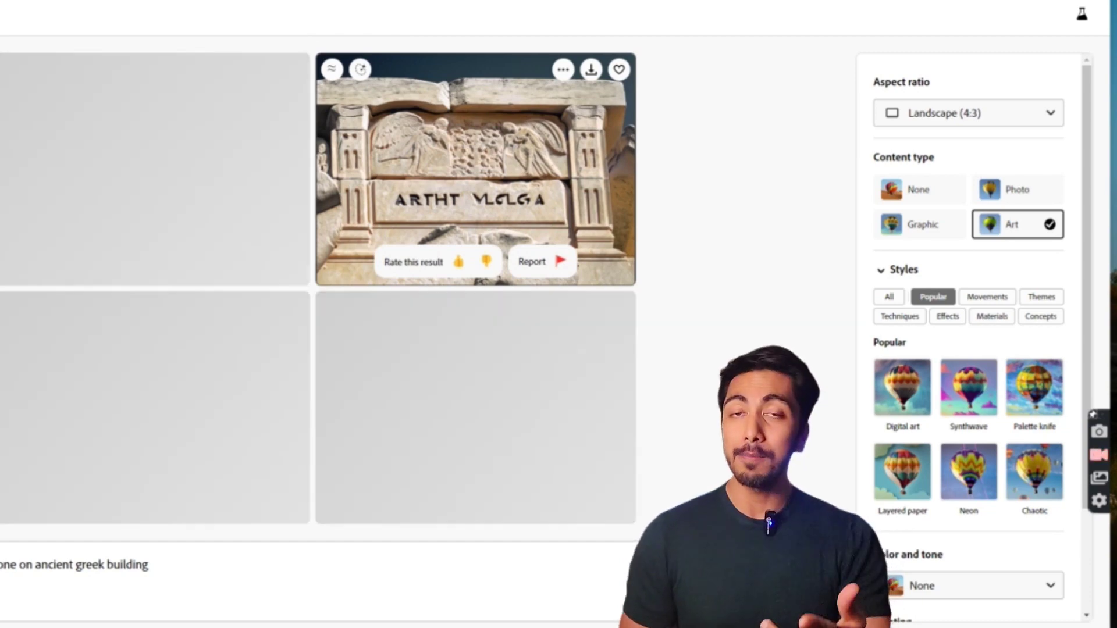
- Apply the Digital art and Synthwave styles, drop Synthwave, and download the top-left image
click(968, 386)
click(902, 387)
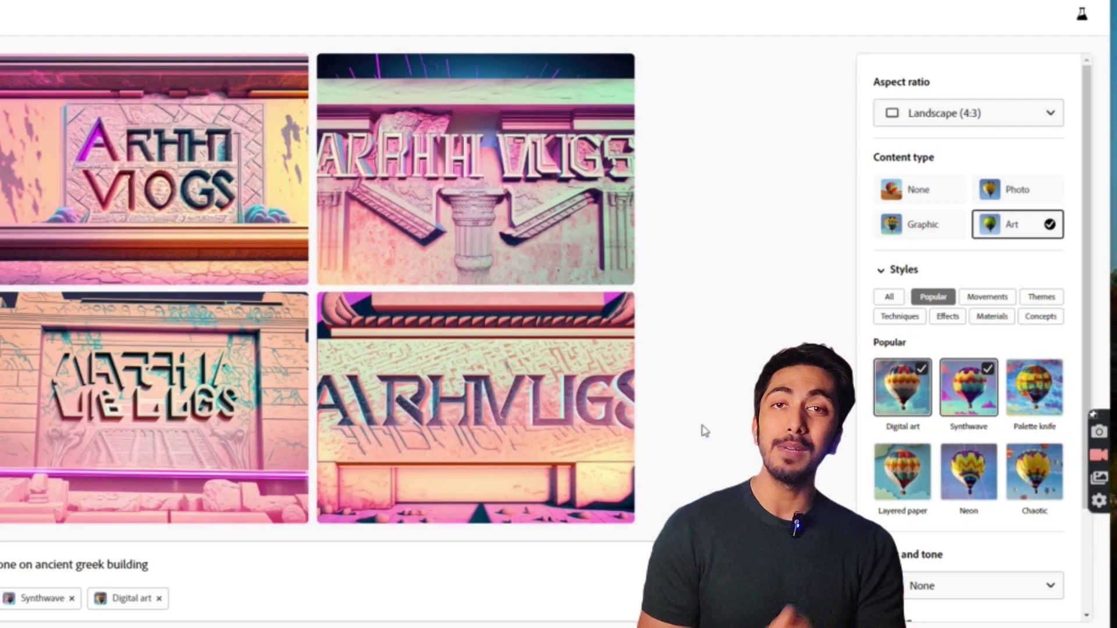
click(983, 402)
scroll(944, 488, down, 2)
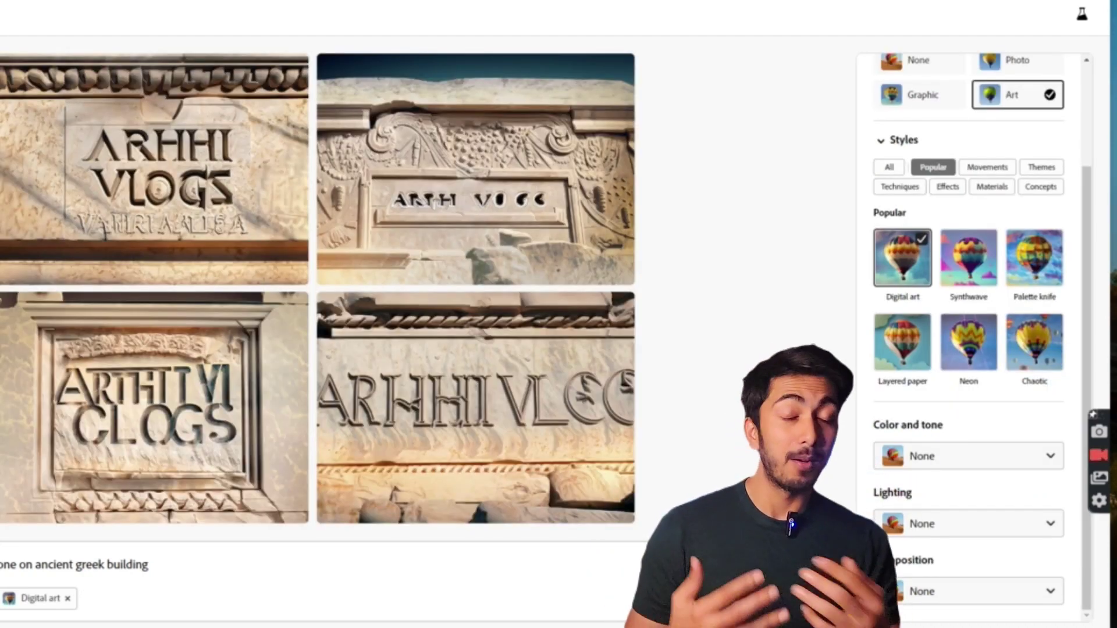
click(154, 169)
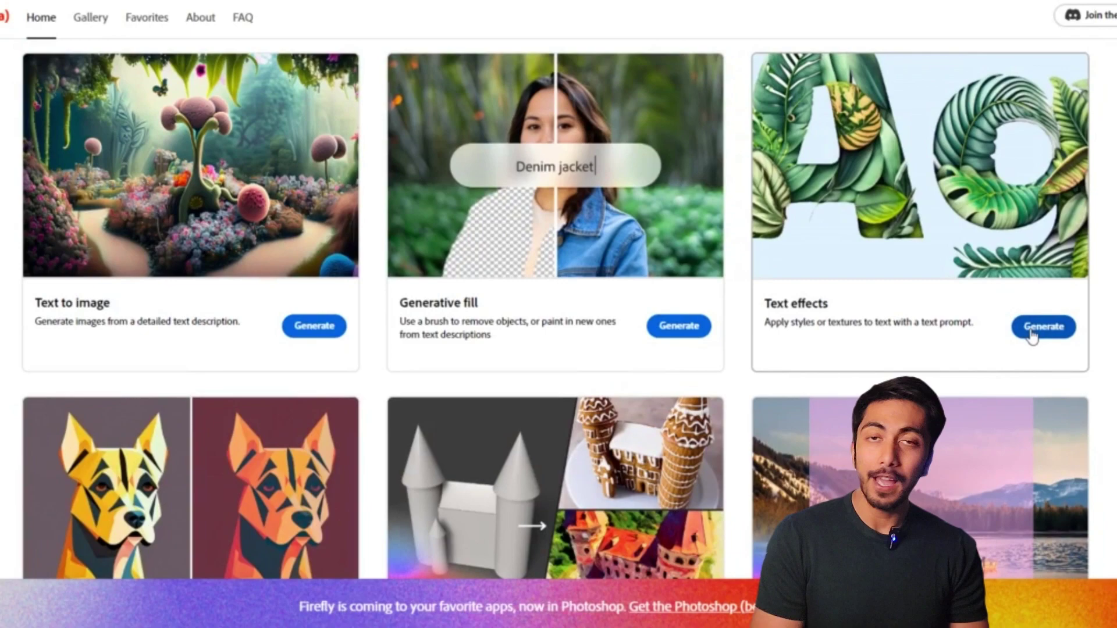
- Render 'Archi Vlogs' as a text effect described as 'Rainforest and studtainable structure'
click(1031, 336)
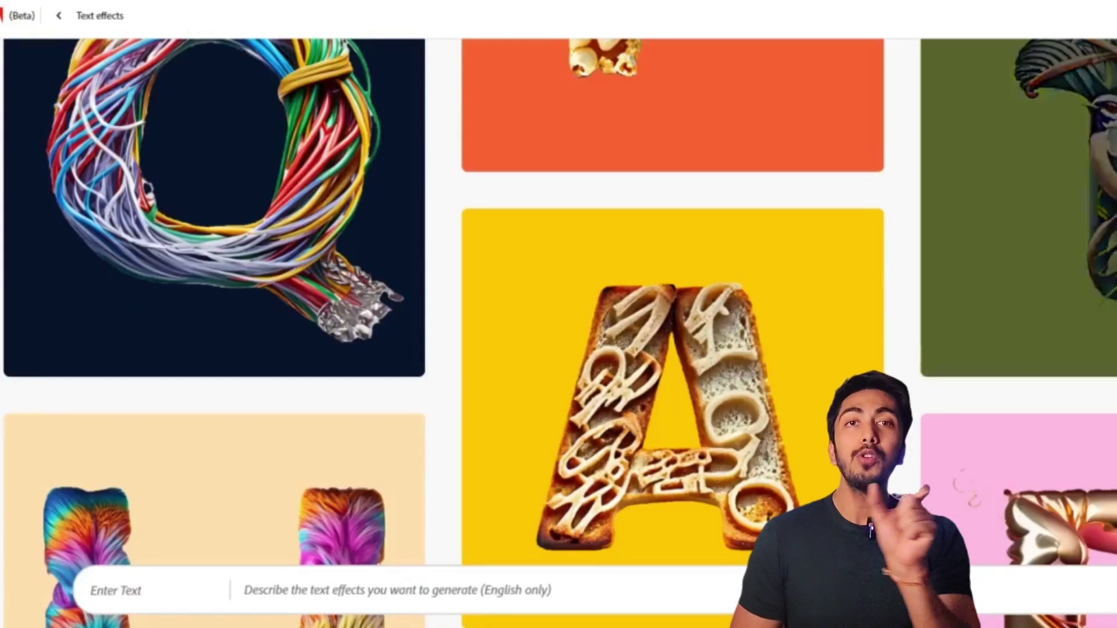
scroll(589, 200, down, 3)
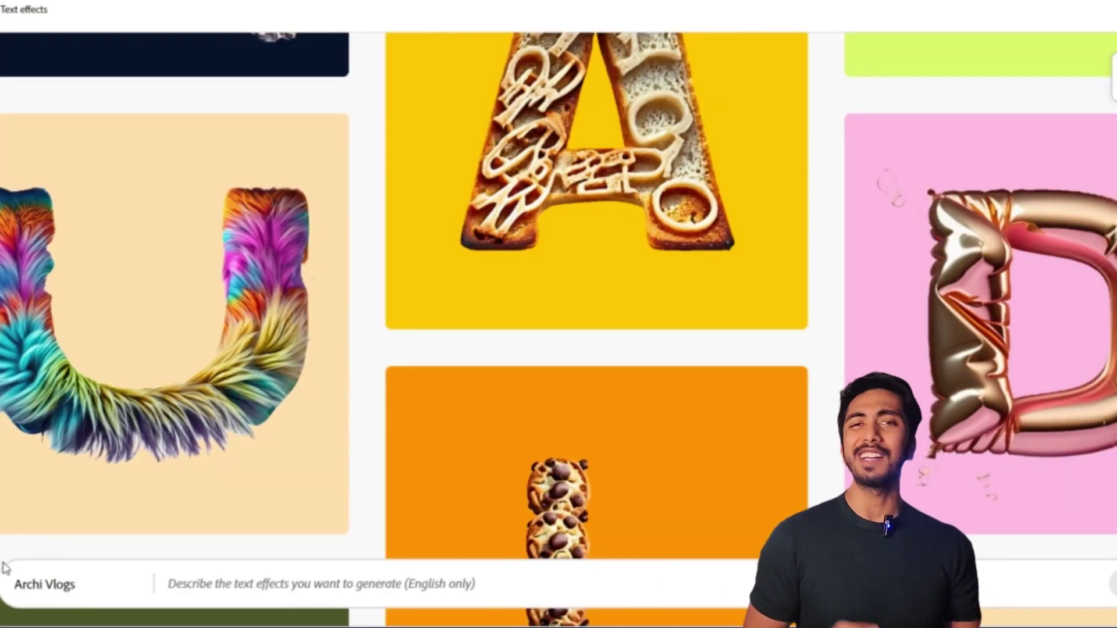
click(249, 588)
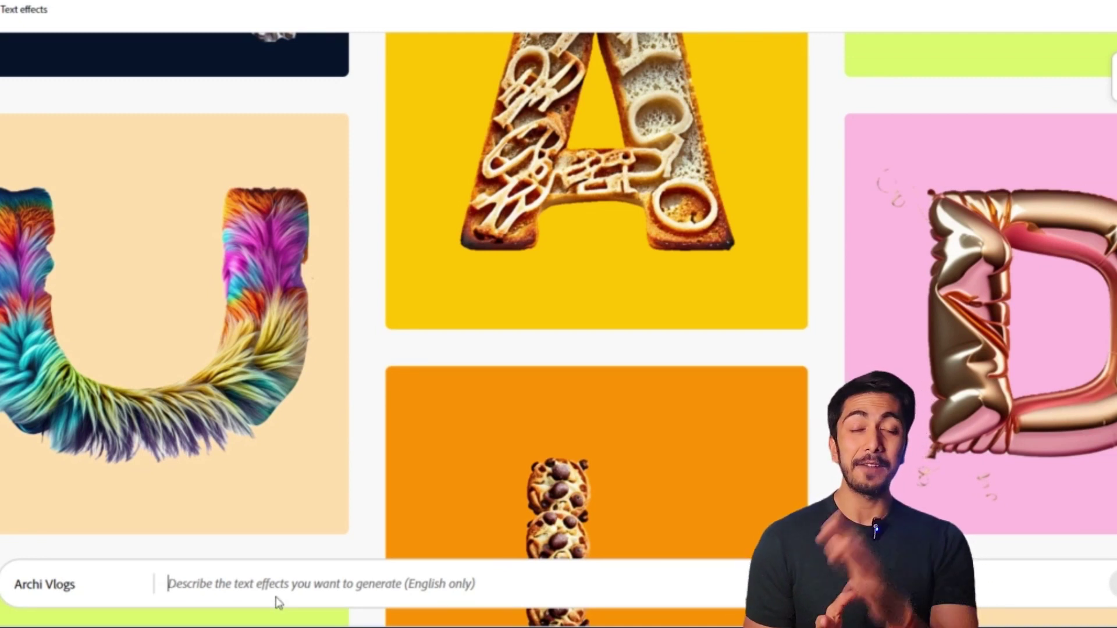
text(Rainfore)
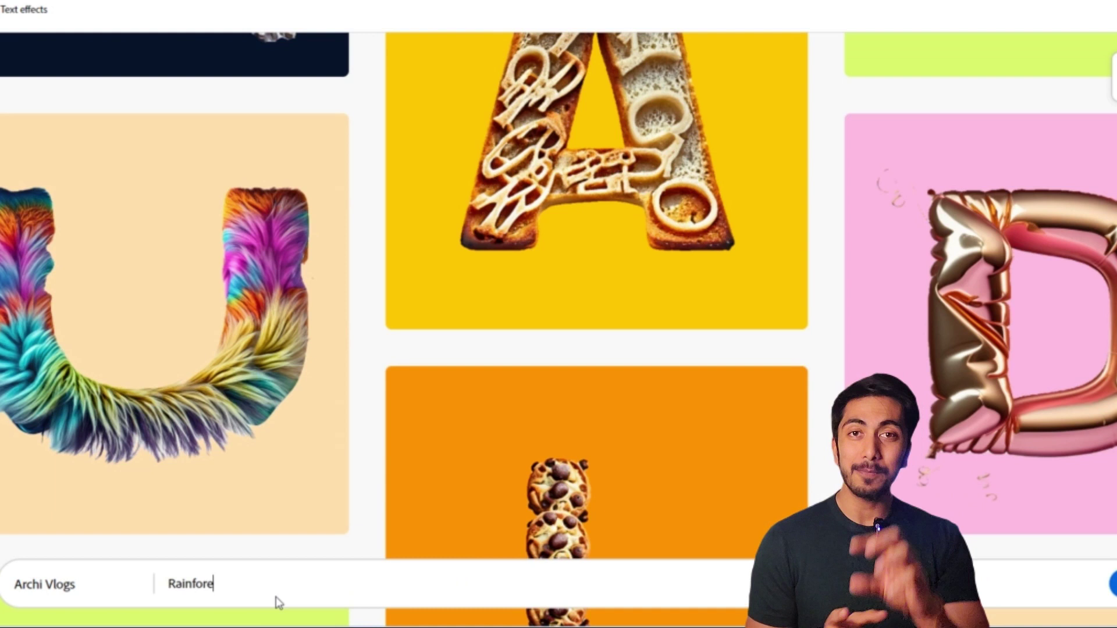
text(st and studtainable structure)
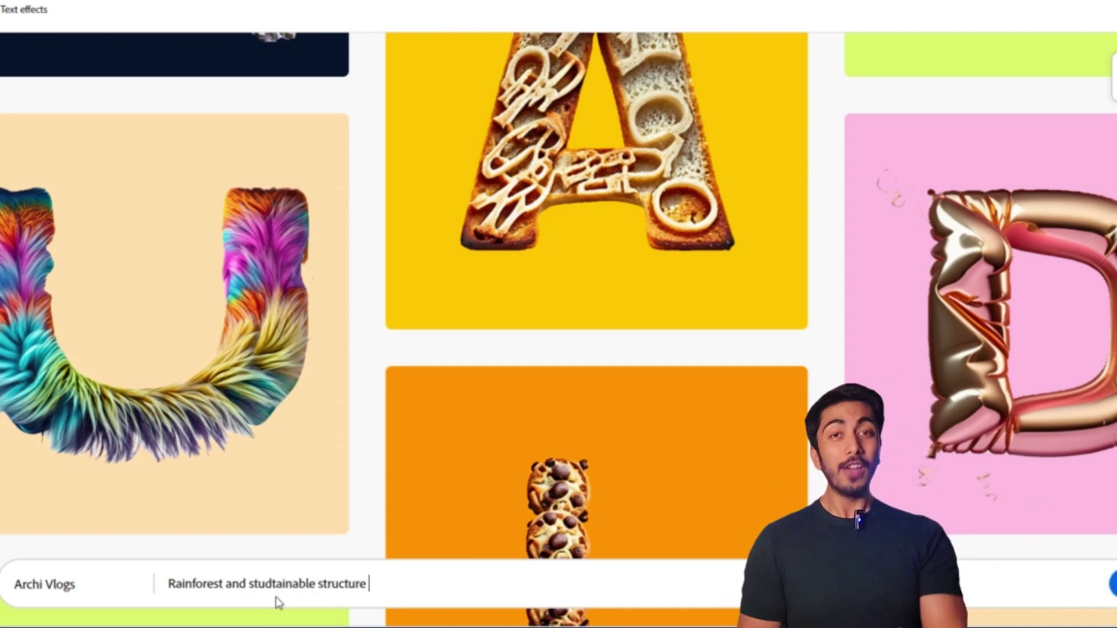
key(Return)
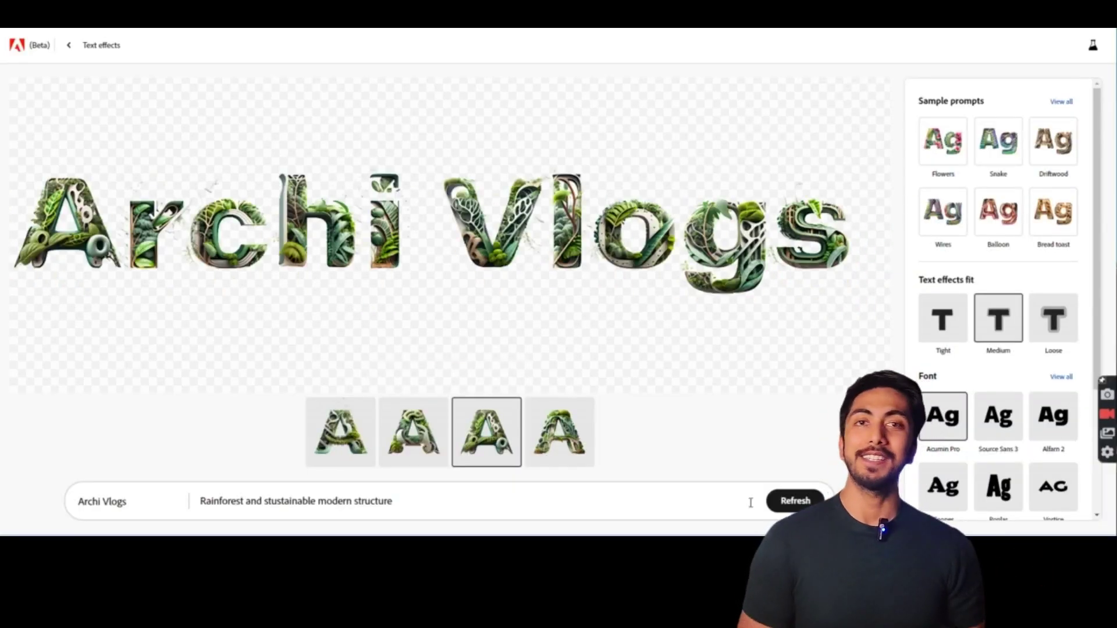
- Switch the Archi Vlogs lettering to the Alfarn 2 font on a yellow background and download it
scroll(999, 372, down, 2)
click(998, 299)
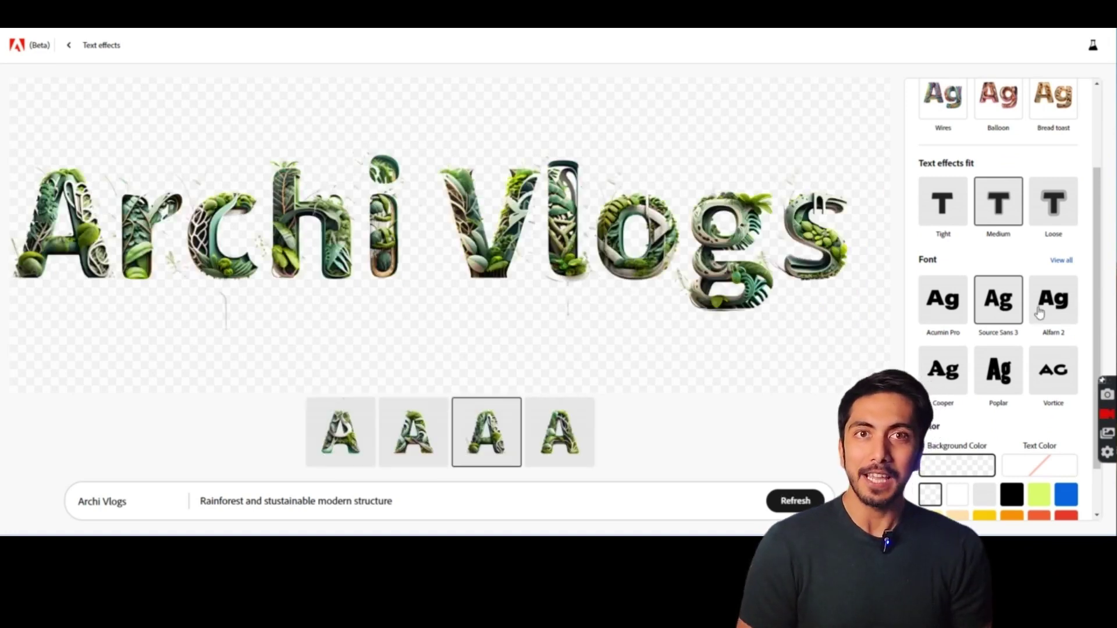
click(1039, 313)
scroll(1013, 407, down, 1)
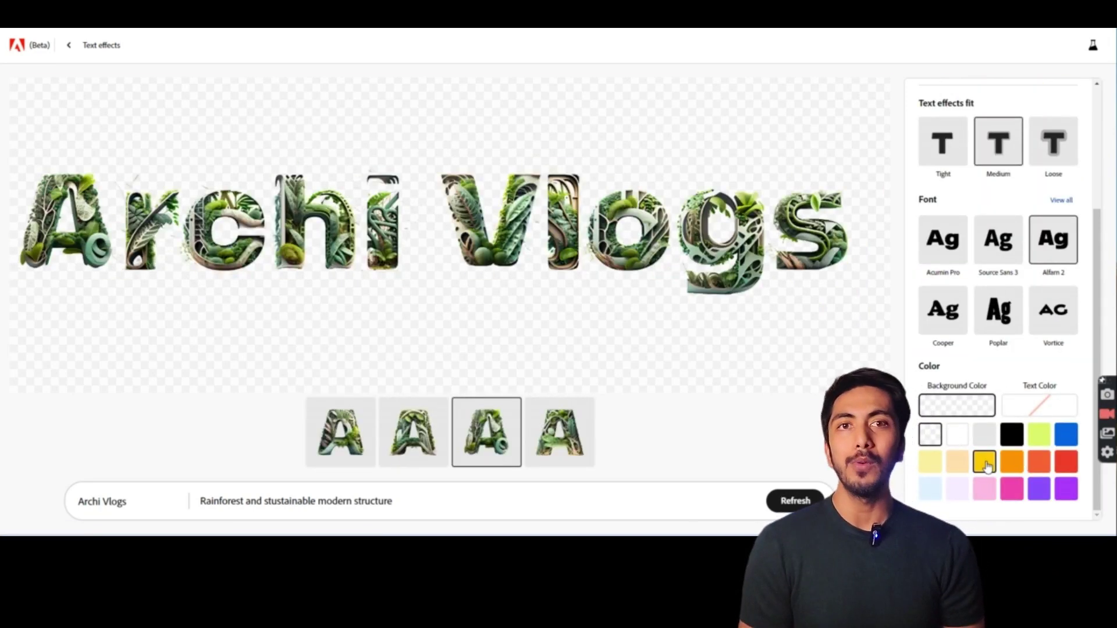
click(985, 463)
click(852, 96)
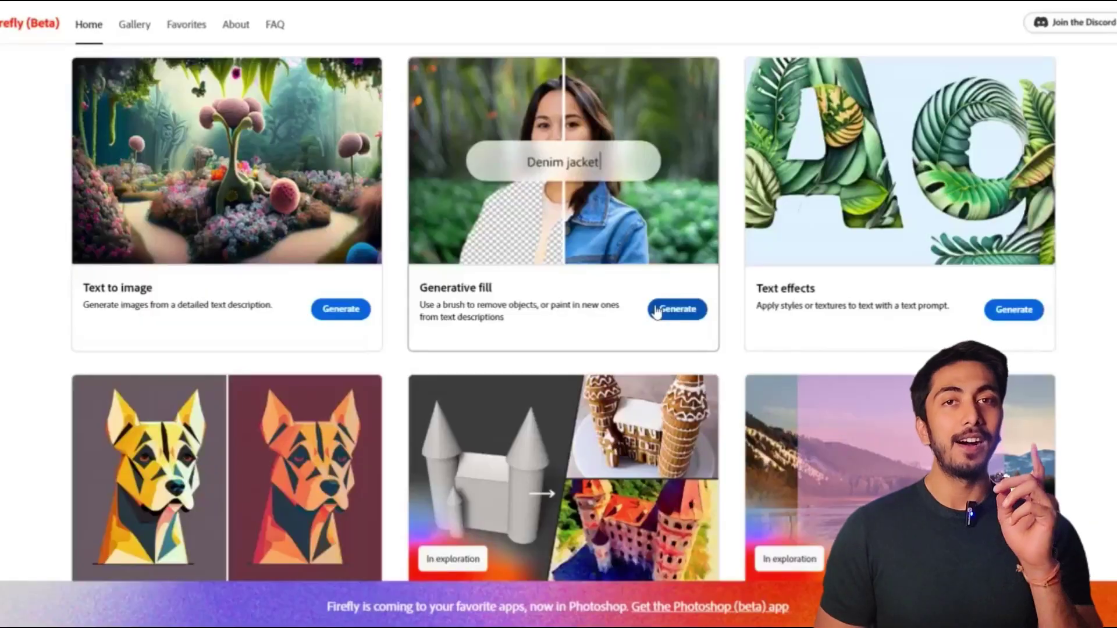
- Upload the campus photo to Generative fill and brush over the man to mask him
click(656, 311)
scroll(438, 201, down, 4)
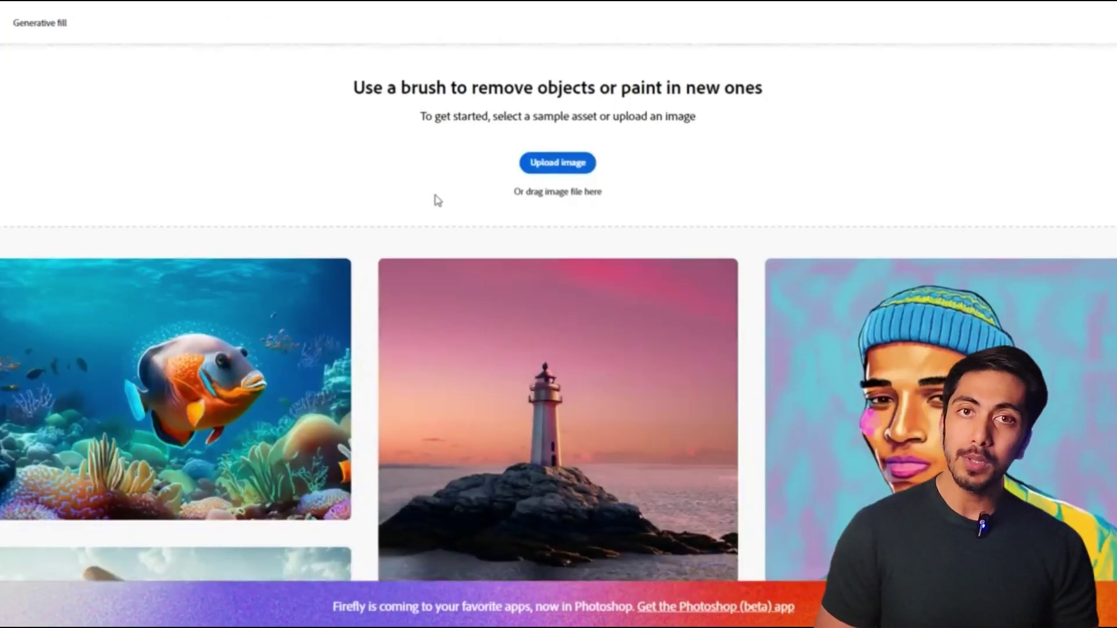
scroll(437, 201, up, 3)
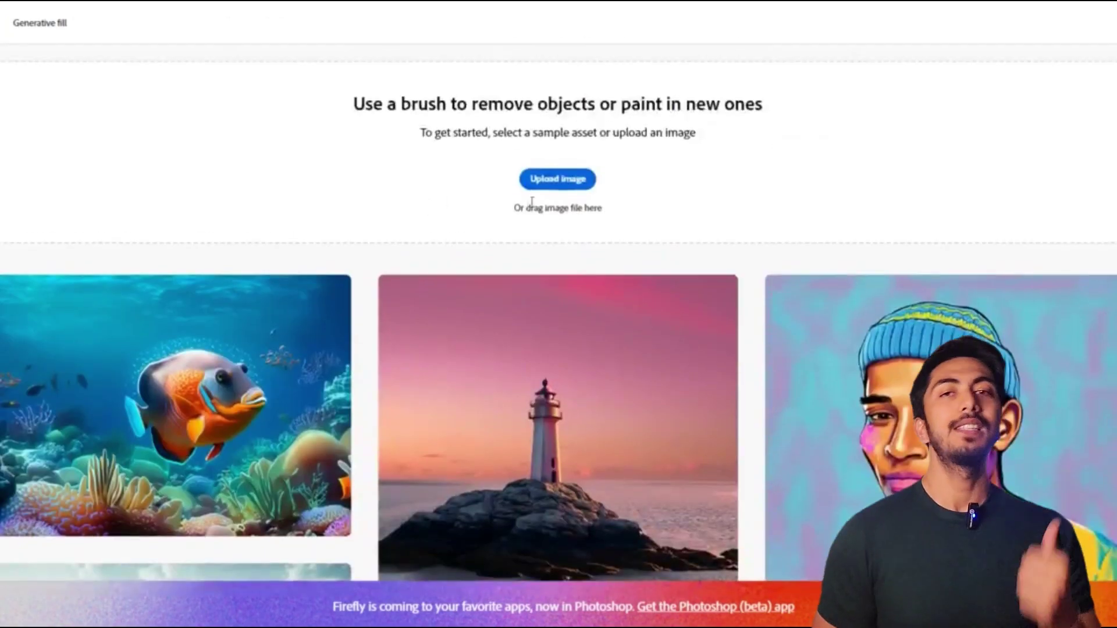
click(557, 180)
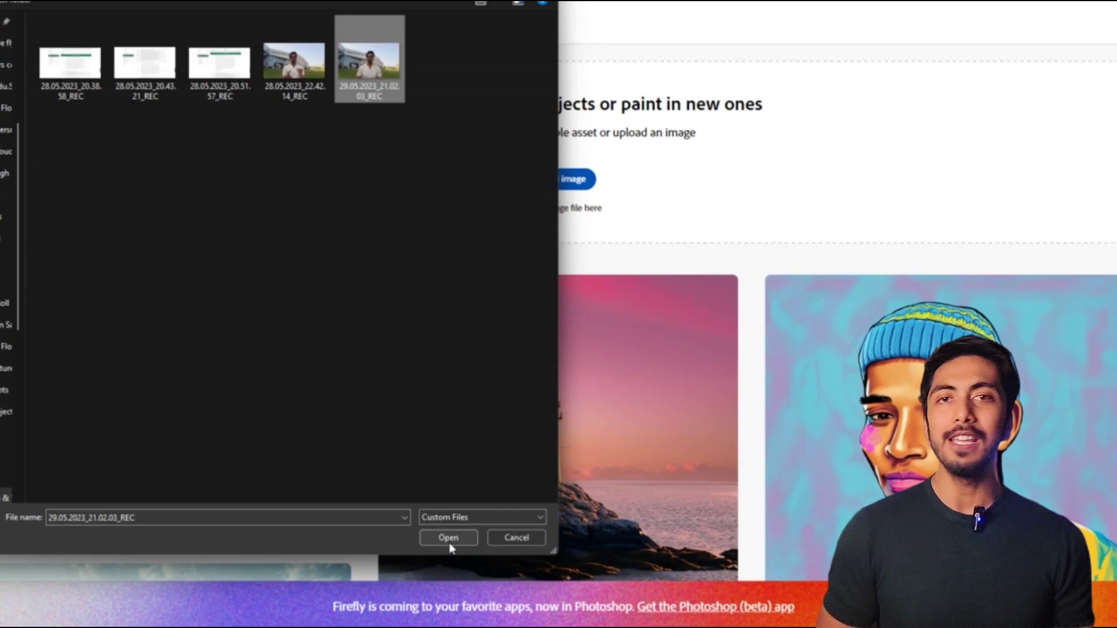
click(470, 560)
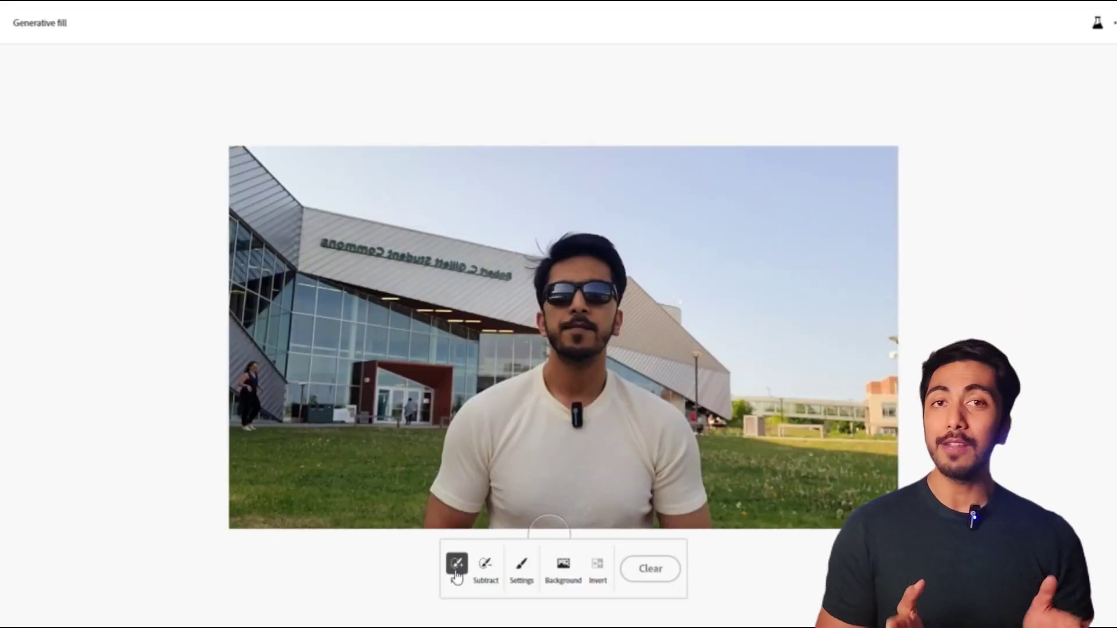
click(521, 566)
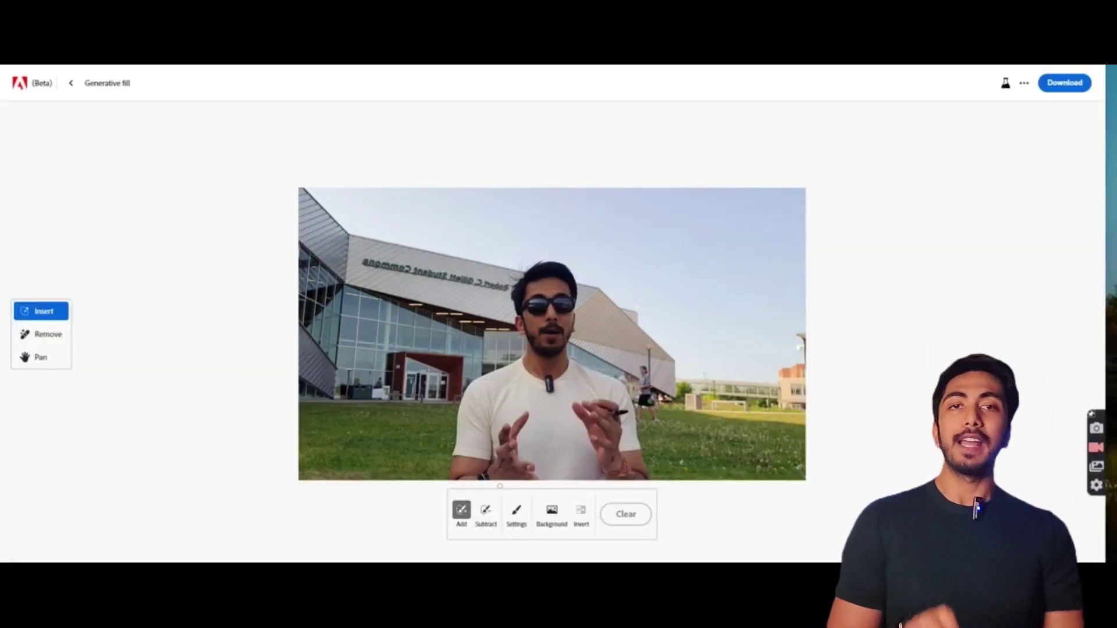
drag(525, 294, 544, 334)
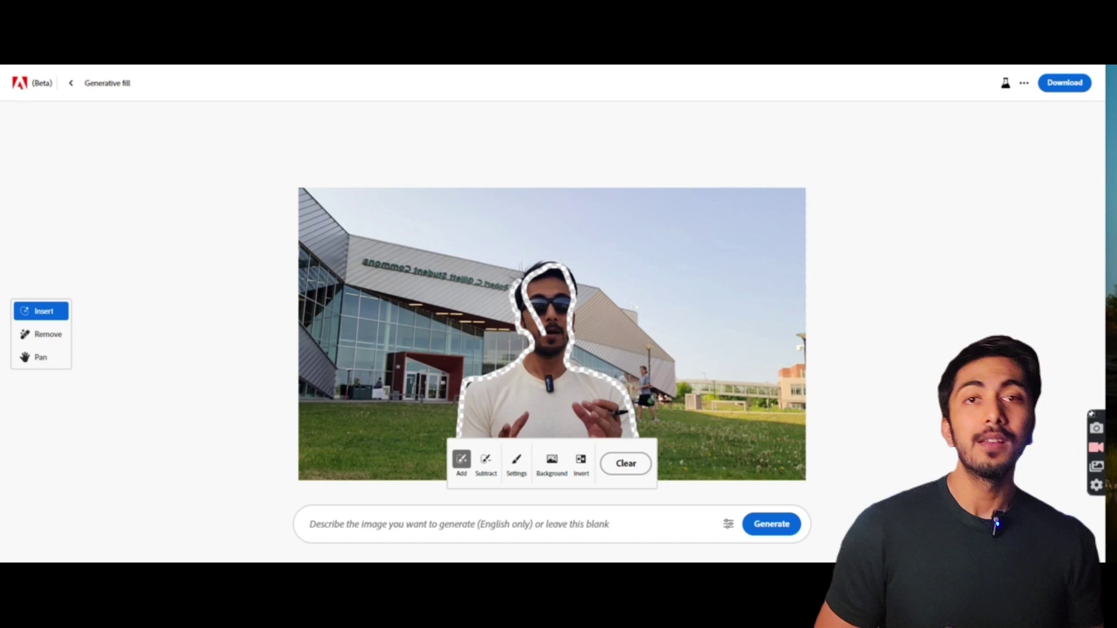
- Generate replacement scenery for the masked area, preview the second and fourth variations, and request more
click(619, 532)
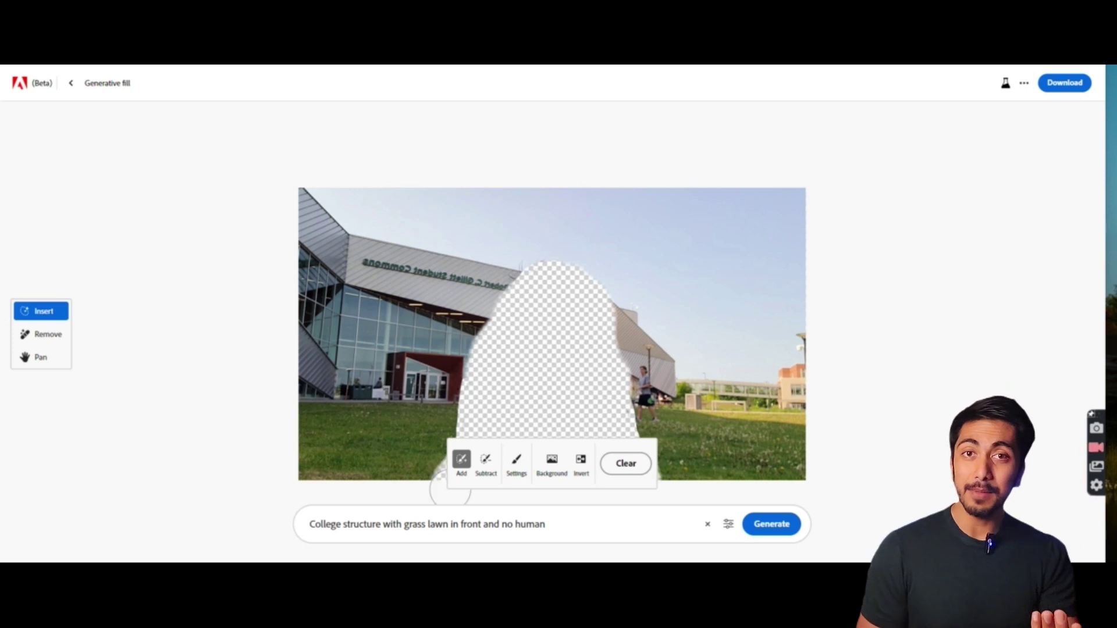
key(Return)
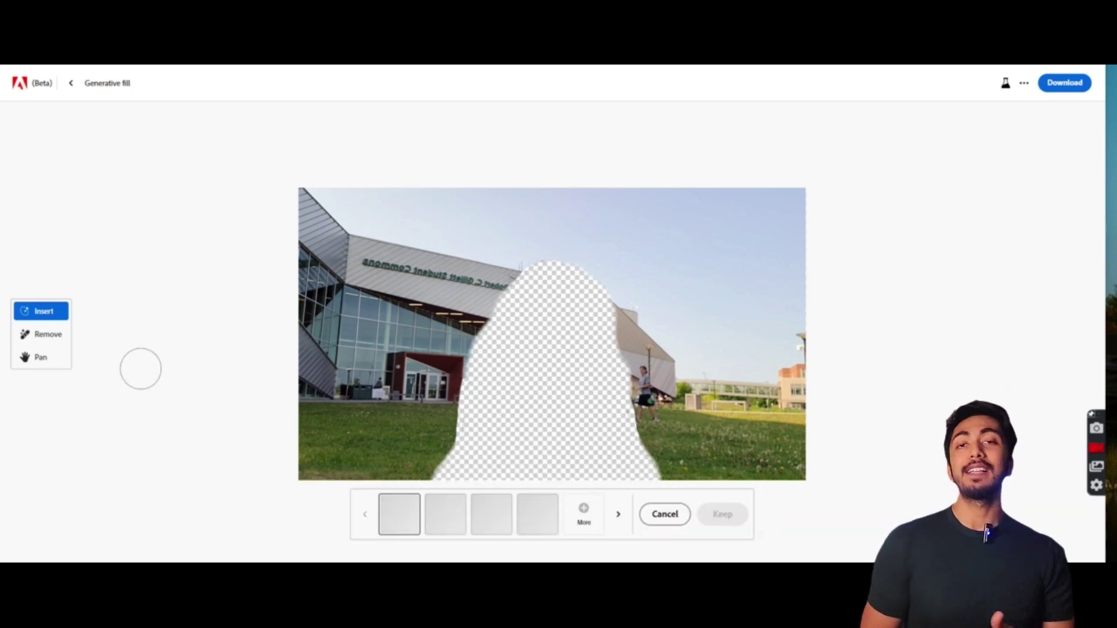
click(454, 520)
click(533, 525)
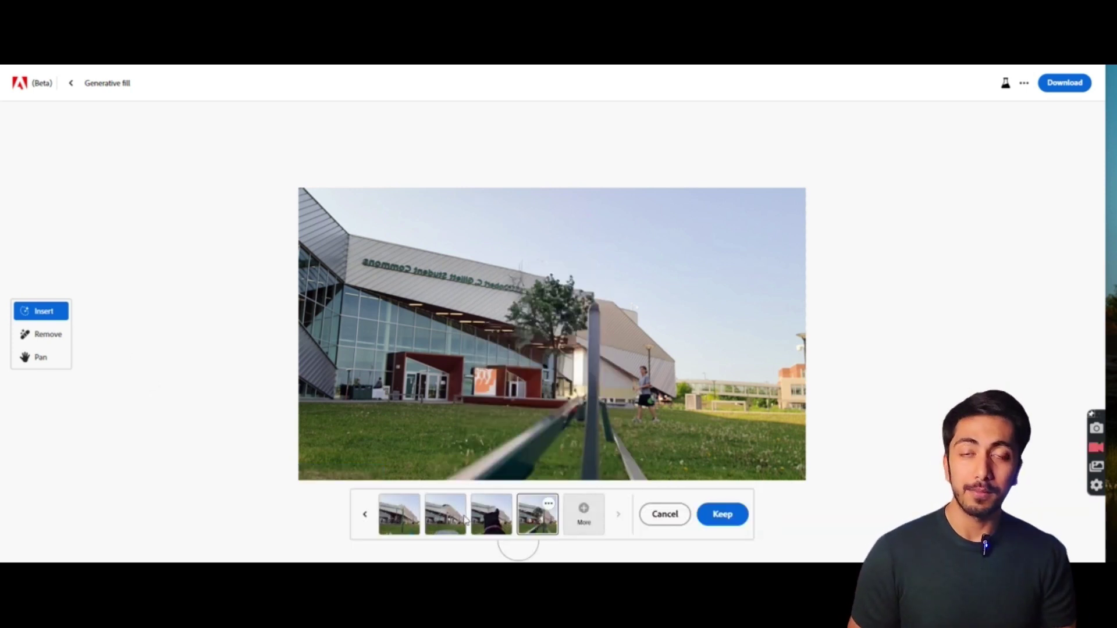
click(576, 517)
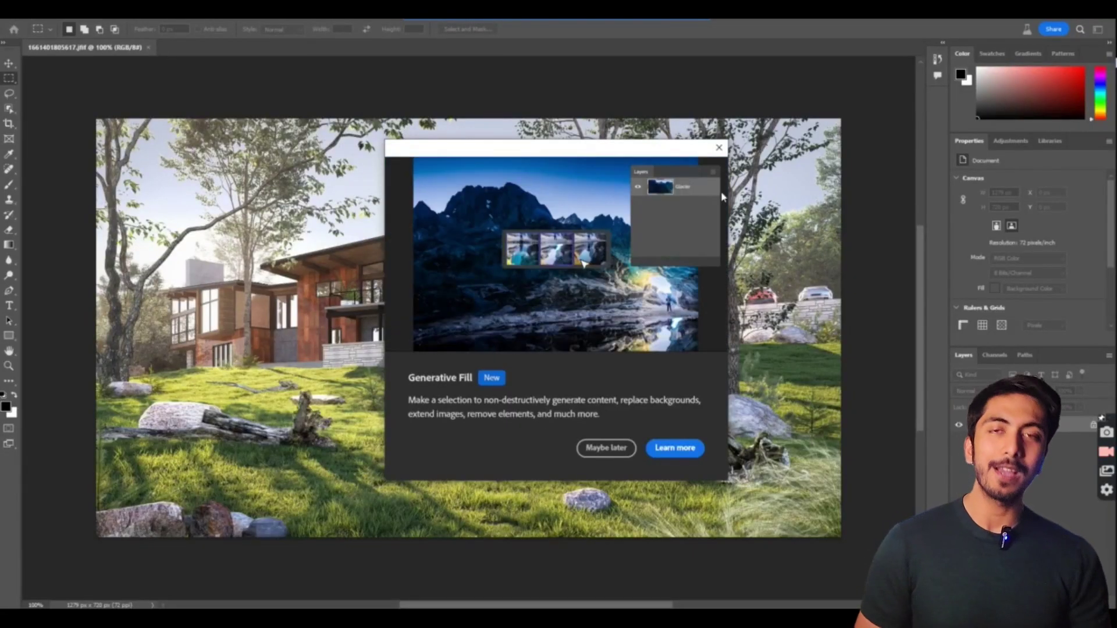
- Dismiss the intro card and select the lower grassy strip across the full image width
click(720, 148)
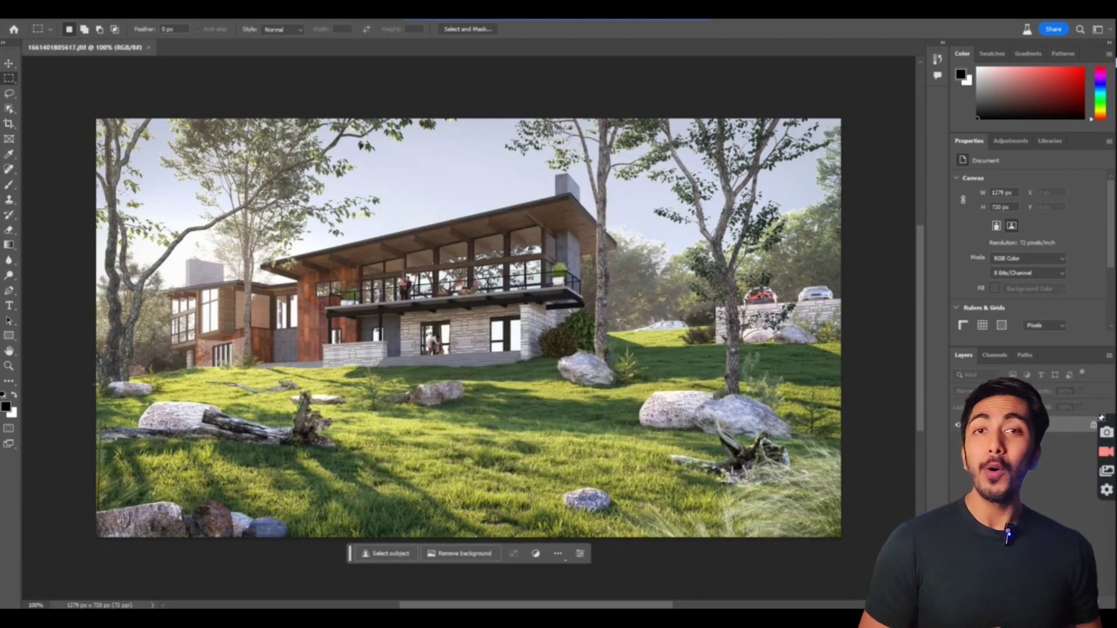
drag(97, 384, 848, 544)
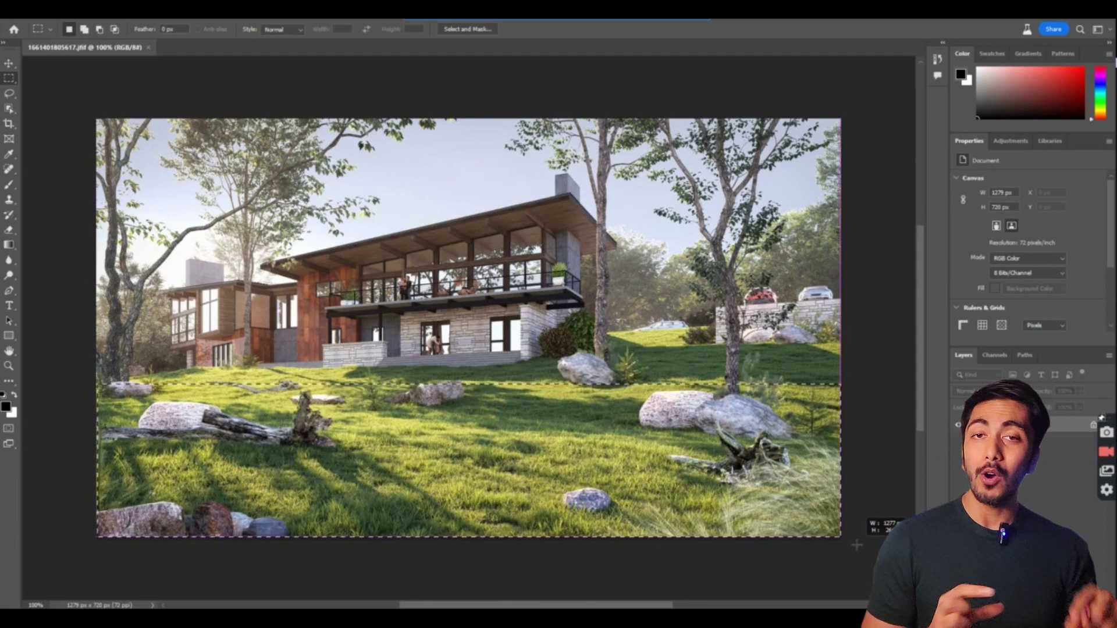
click(583, 554)
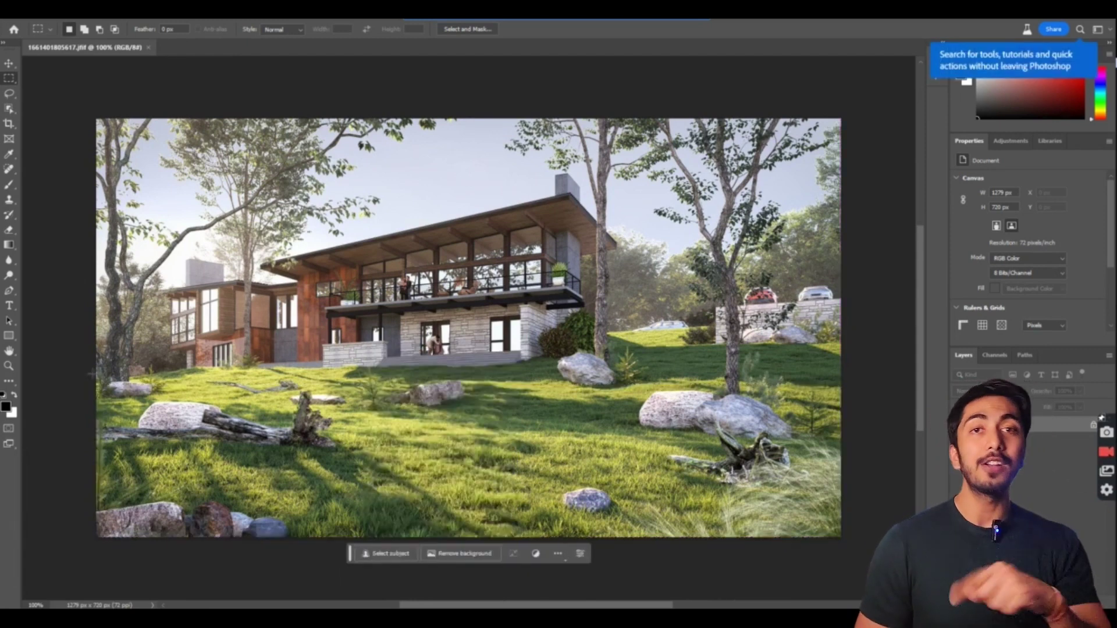
drag(855, 561, 851, 553)
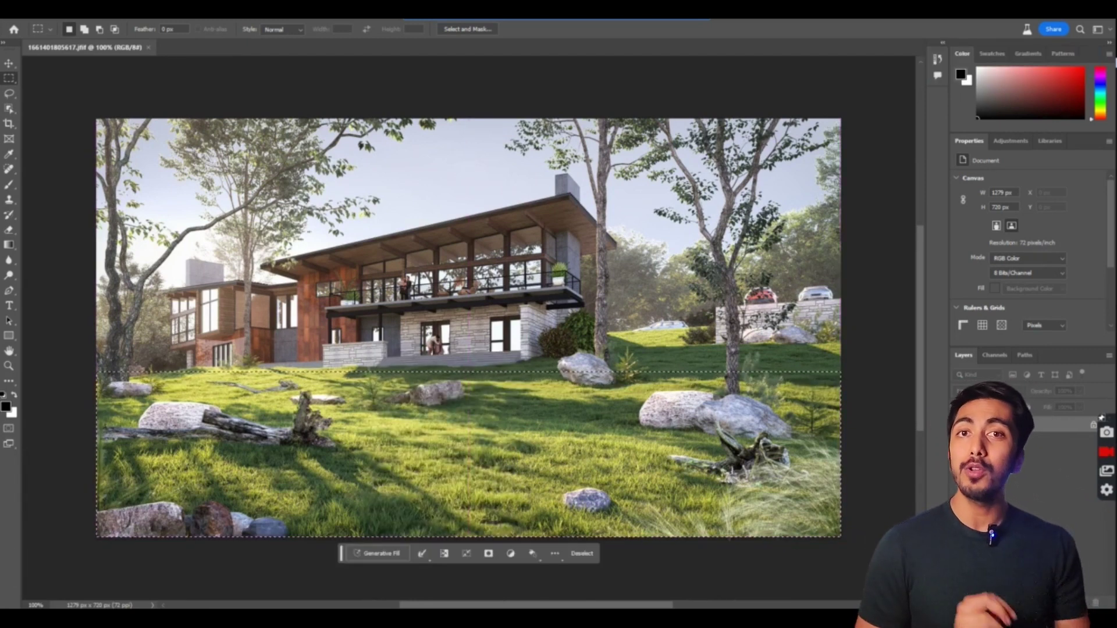
- Run Generative Fill on the selection with the prompt 'Lake with still water', accepting the terms
click(379, 554)
click(660, 323)
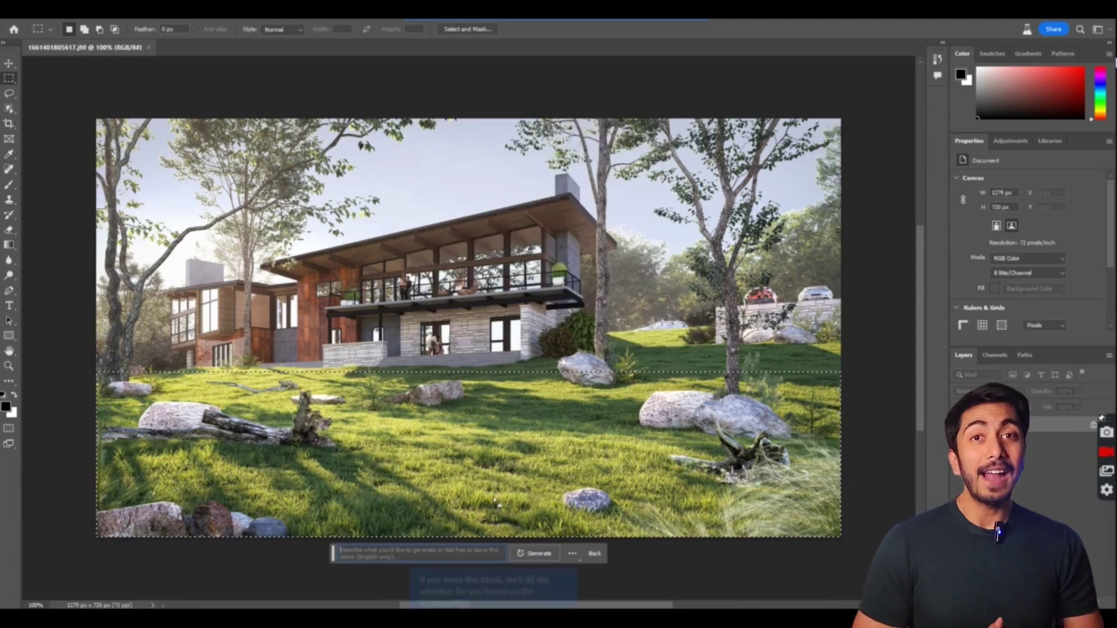
click(406, 549)
key(Caps_Lock)
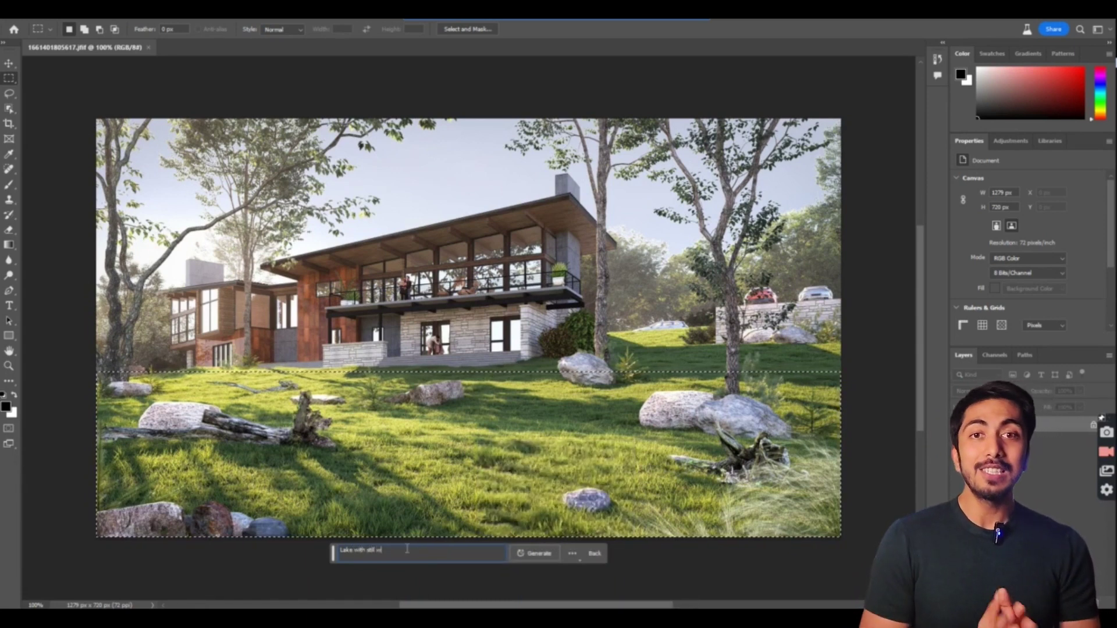
click(530, 558)
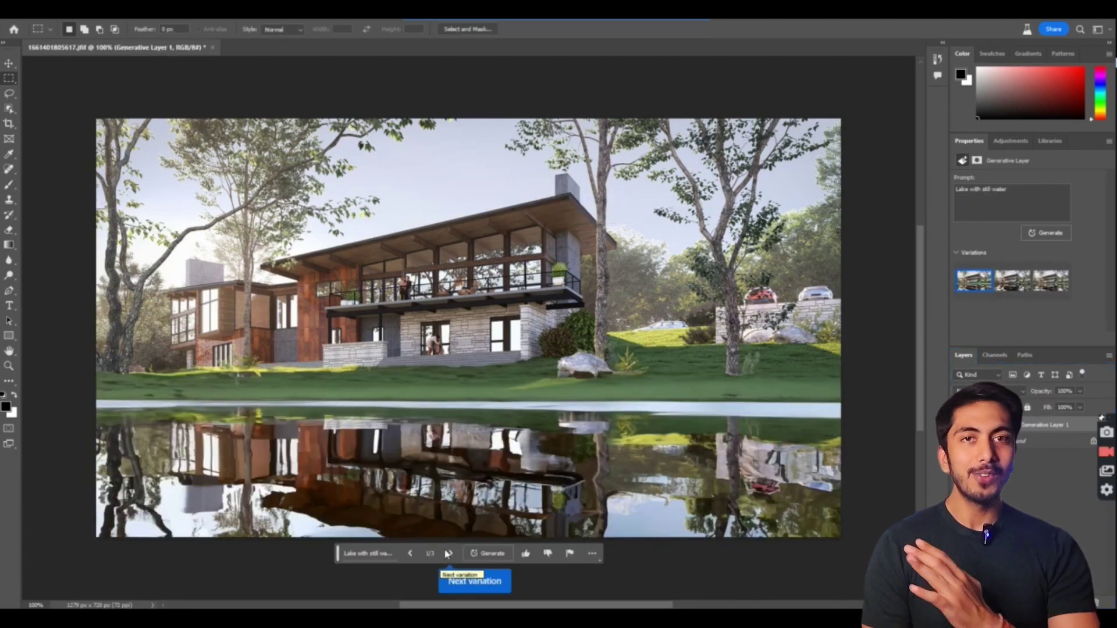
- Browse the first three lake variations, rate one as good, and generate a fresh batch
click(448, 554)
click(449, 554)
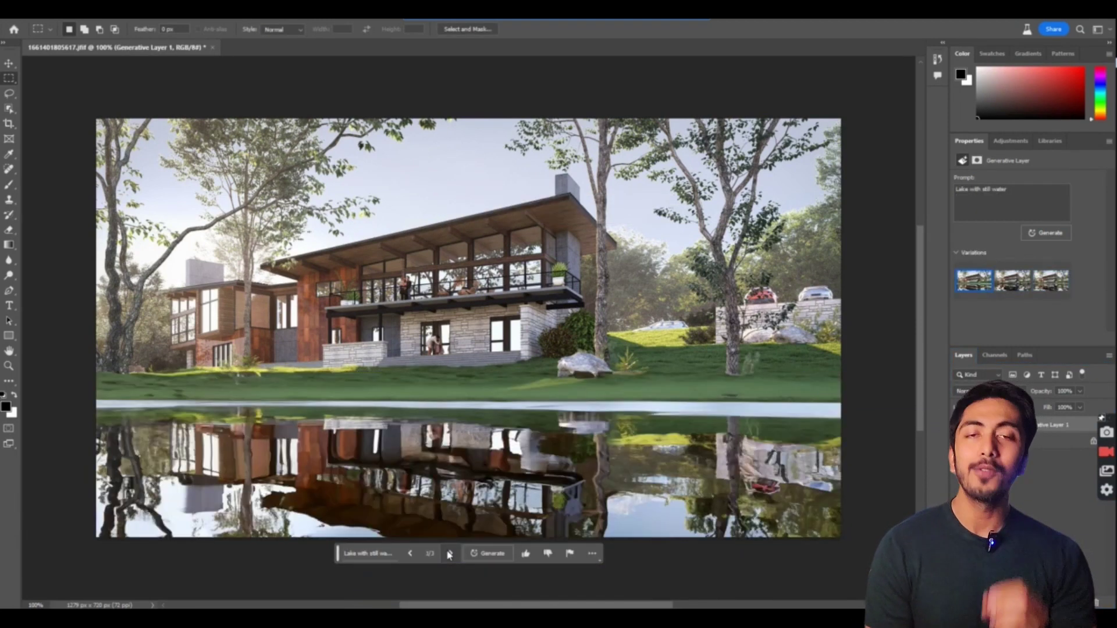
click(411, 554)
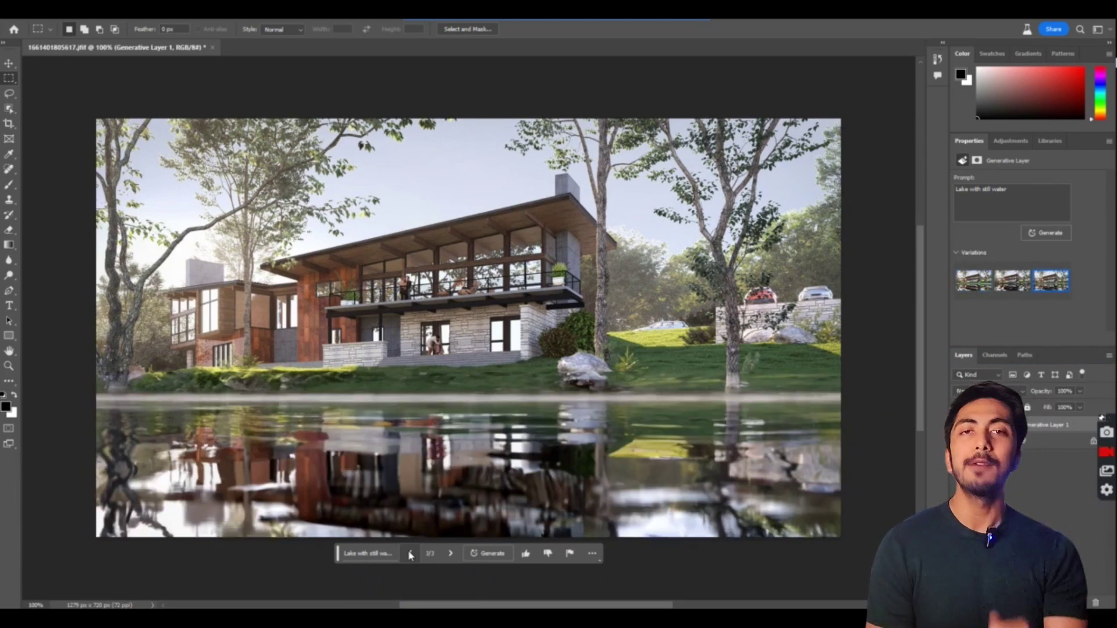
click(410, 554)
click(525, 556)
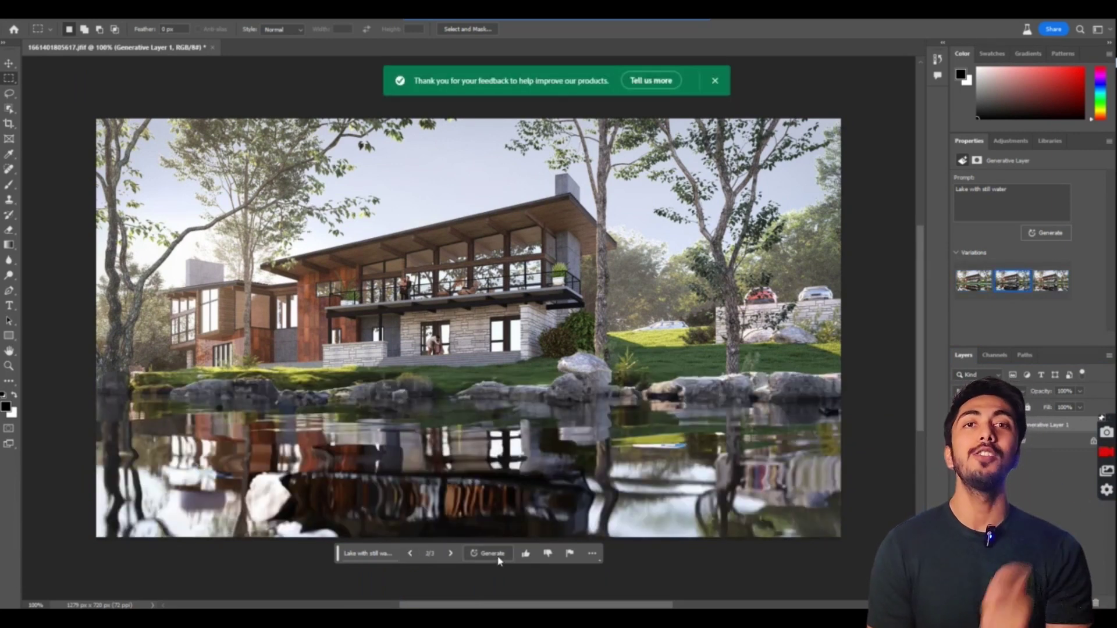
click(497, 556)
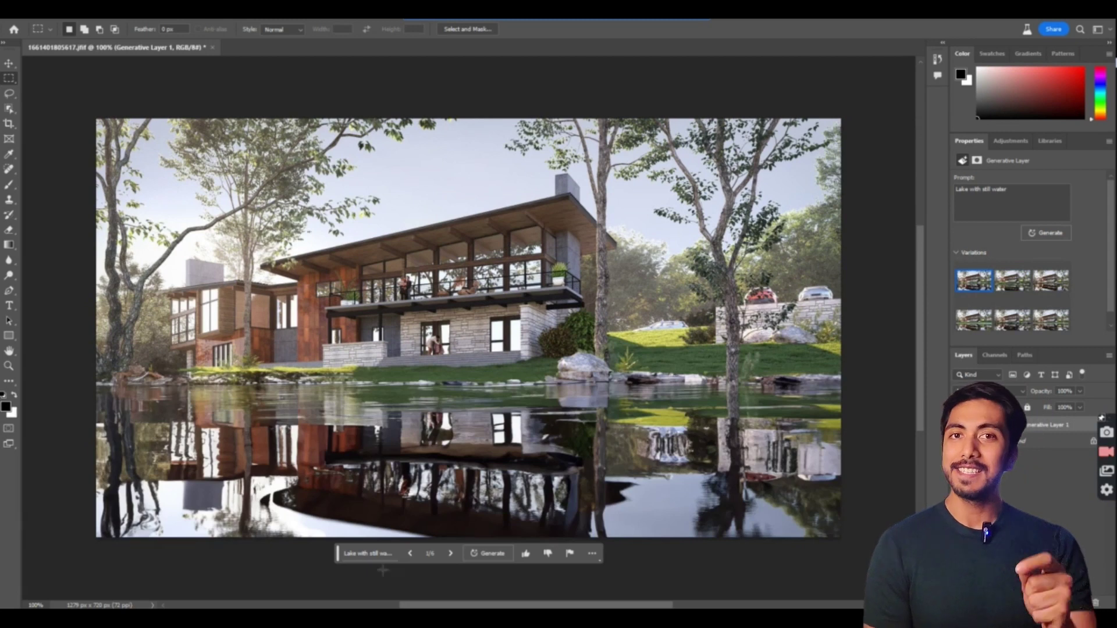
- Settle on lake variation 2 with the pebbled shoreline, rate it positively, and export the image
click(450, 555)
click(450, 556)
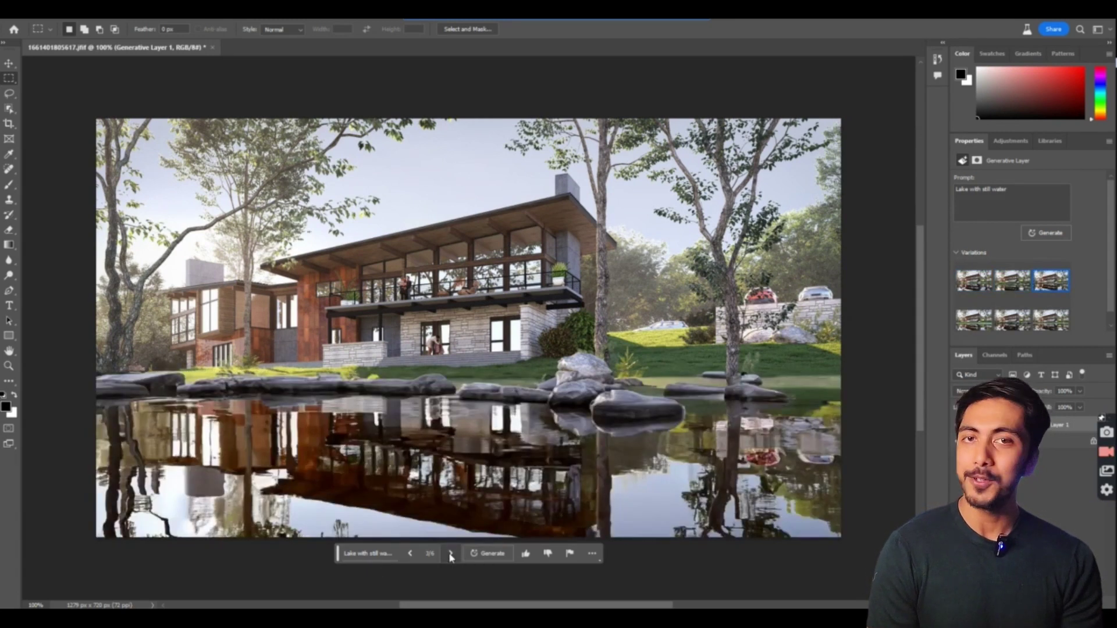
click(451, 555)
click(451, 556)
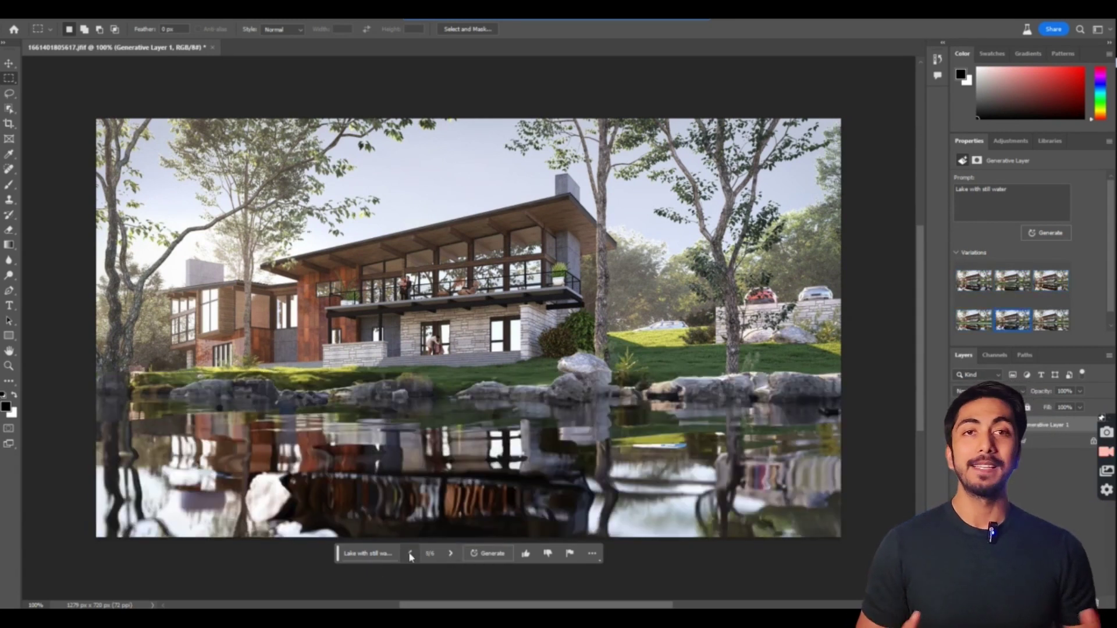
click(448, 556)
click(406, 555)
click(406, 555)
click(406, 555)
click(406, 556)
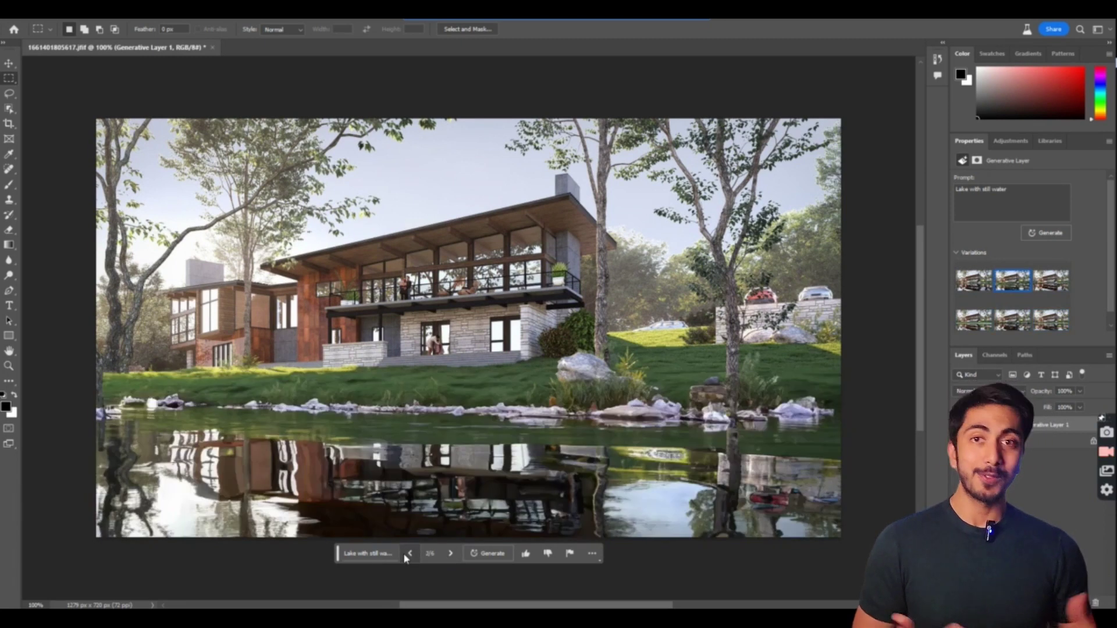
click(527, 554)
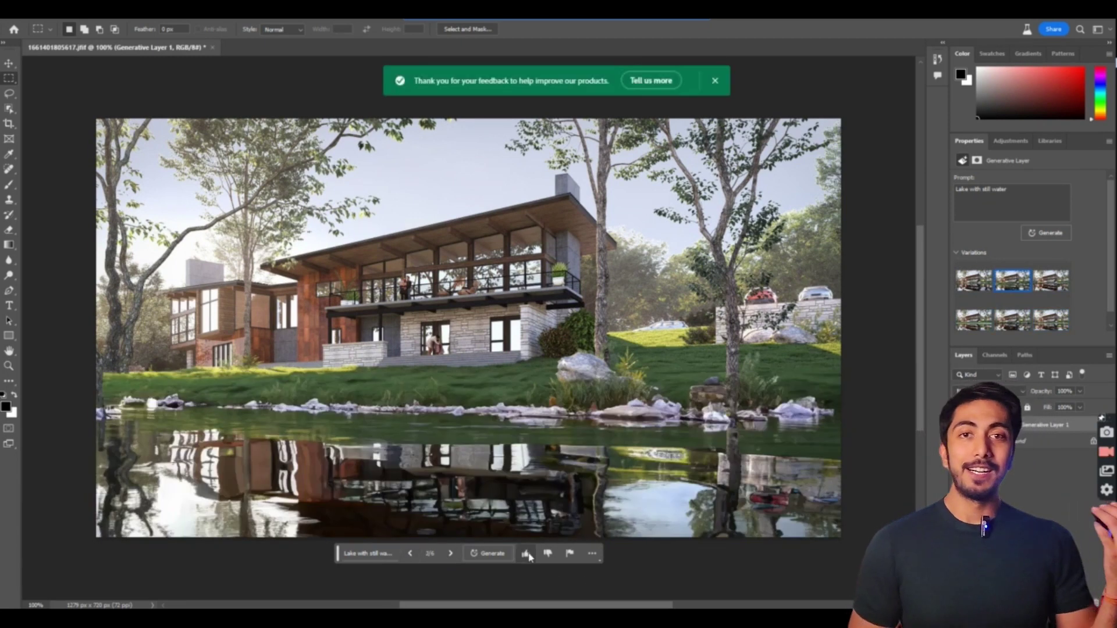
key(alt+f)
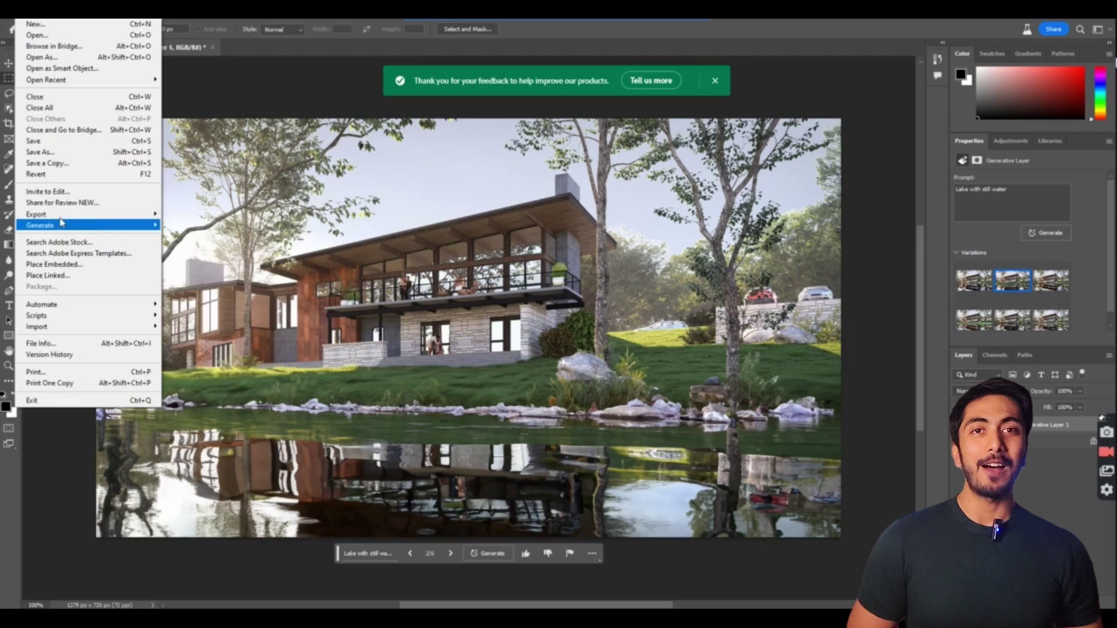
click(63, 217)
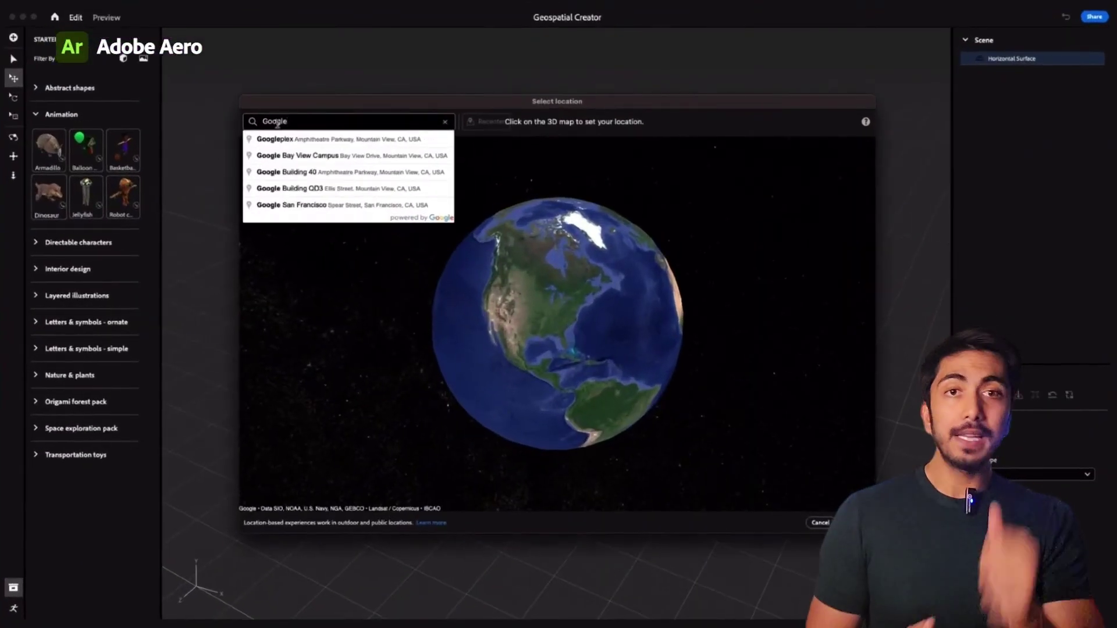
- Move the scene location to the Googleplex in Mountain View from the Google search suggestions
key(Return)
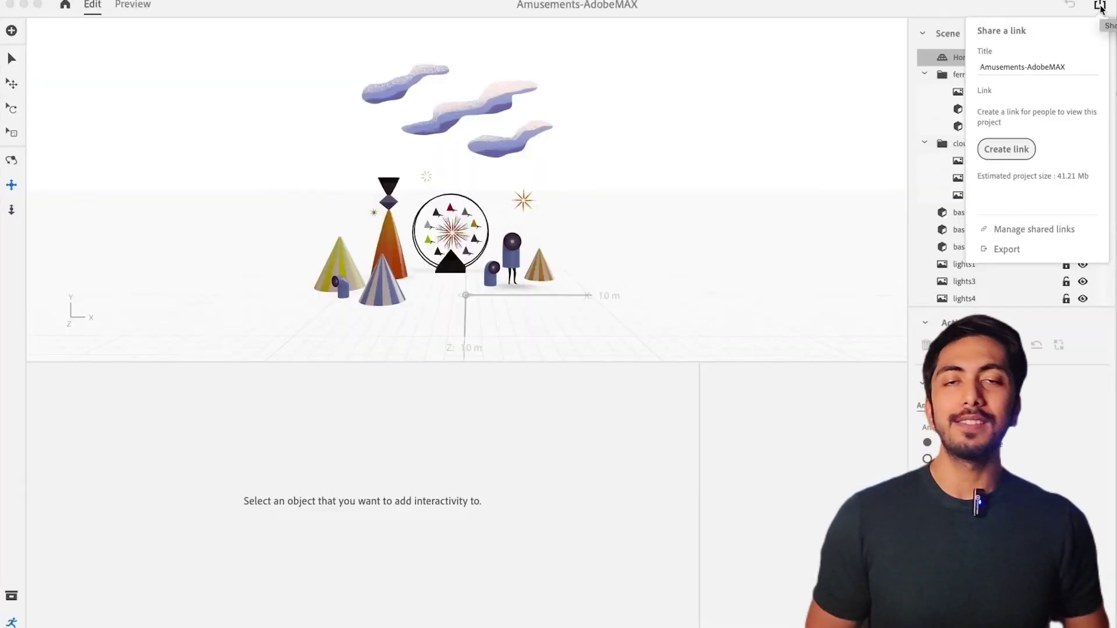
- Export the Amusements-AdobeMAX project as an Aero Experience (.real) file
click(1021, 253)
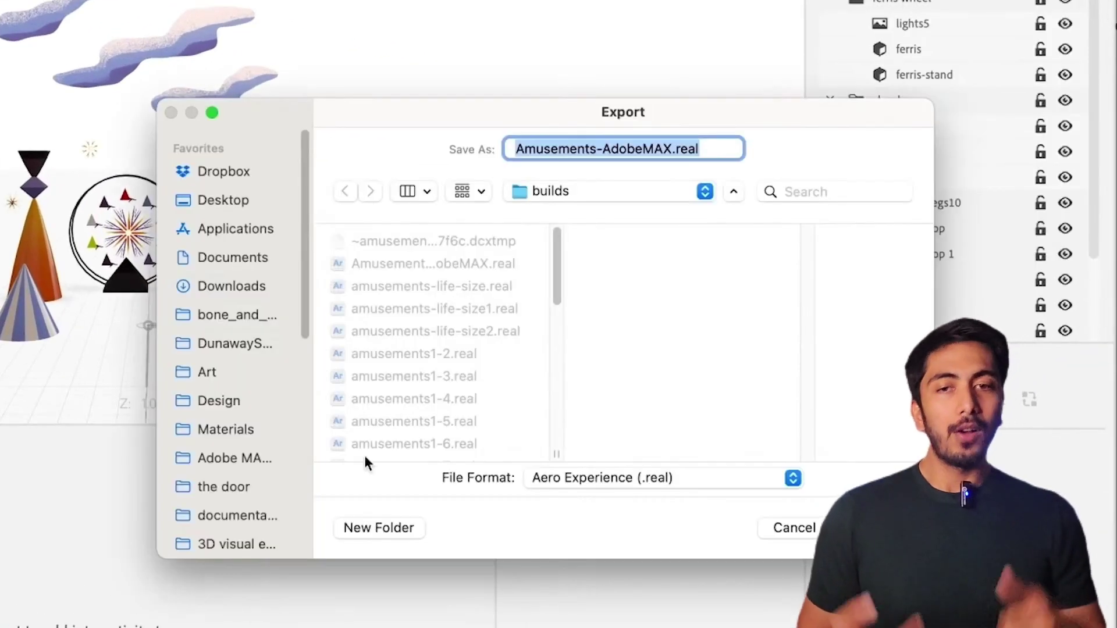